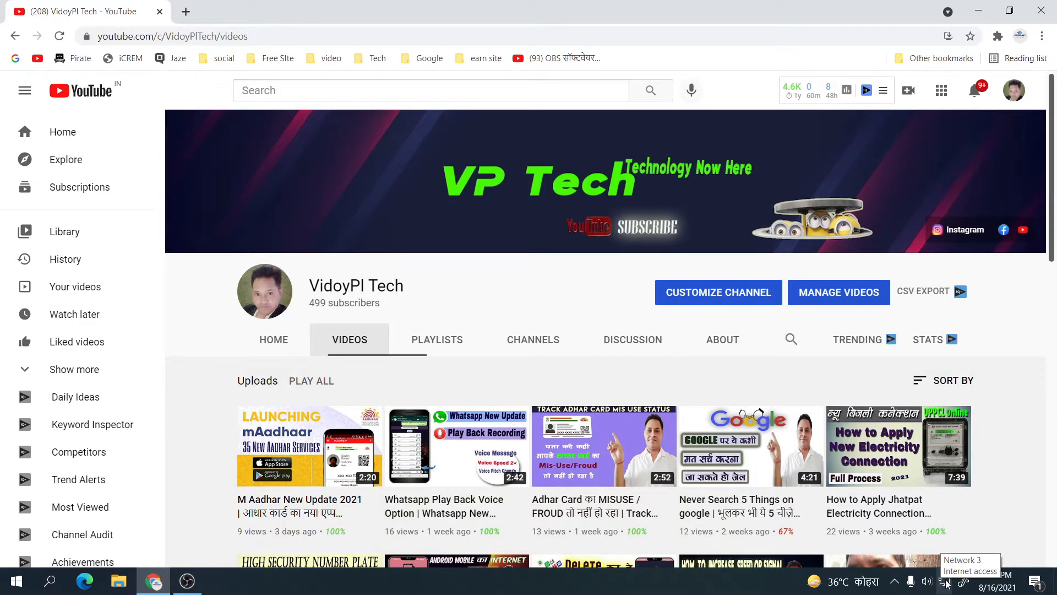
# - Go from the network tray icon through Network & Internet settings to the Ethernet and Wi-Fi adapter list
pyautogui.rightClick(946, 584)
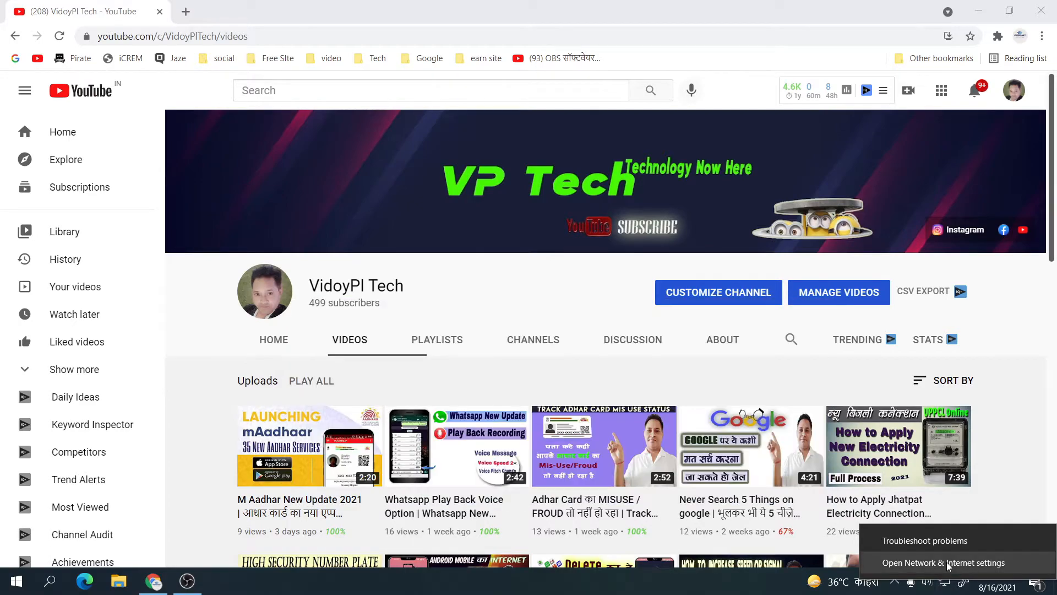
pyautogui.click(947, 562)
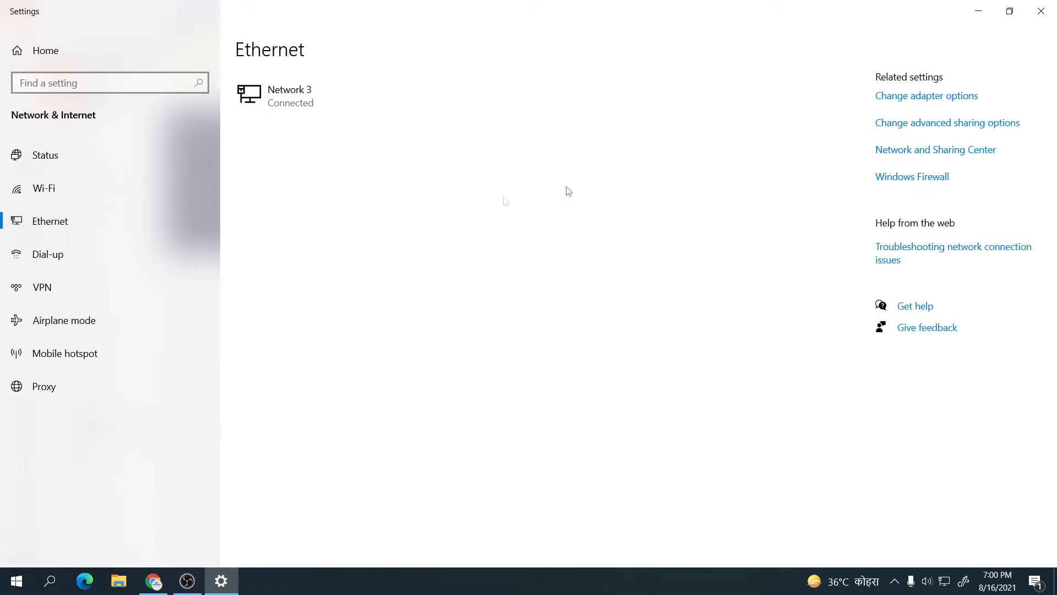
pyautogui.click(945, 99)
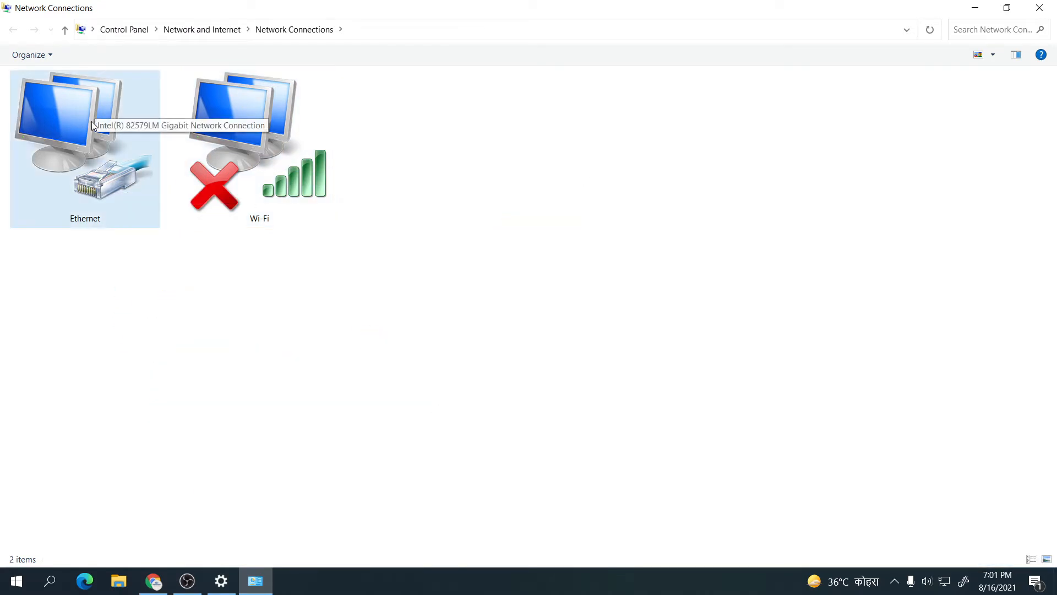
# - Check the Ethernet connection details to find default gateway 192.168.0.1, then start a new browser tab
pyautogui.doubleClick(91, 164)
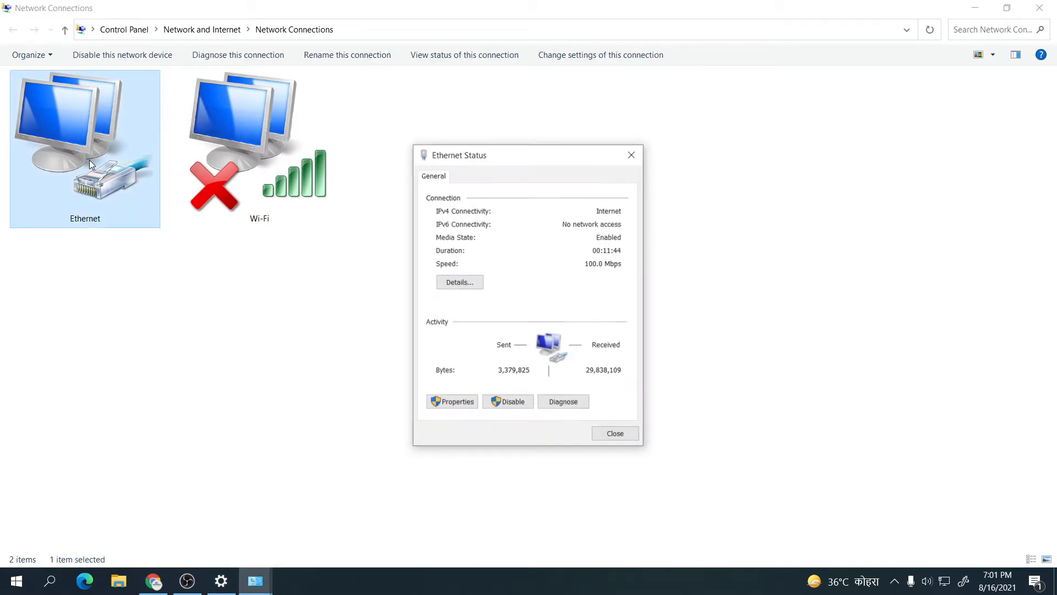
pyautogui.click(460, 283)
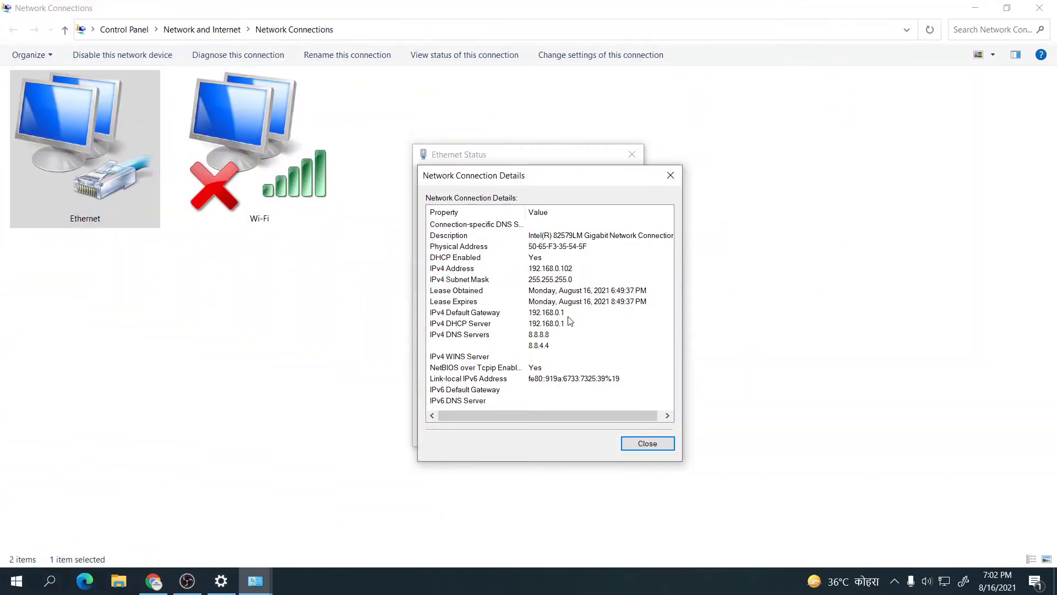
pyautogui.click(671, 175)
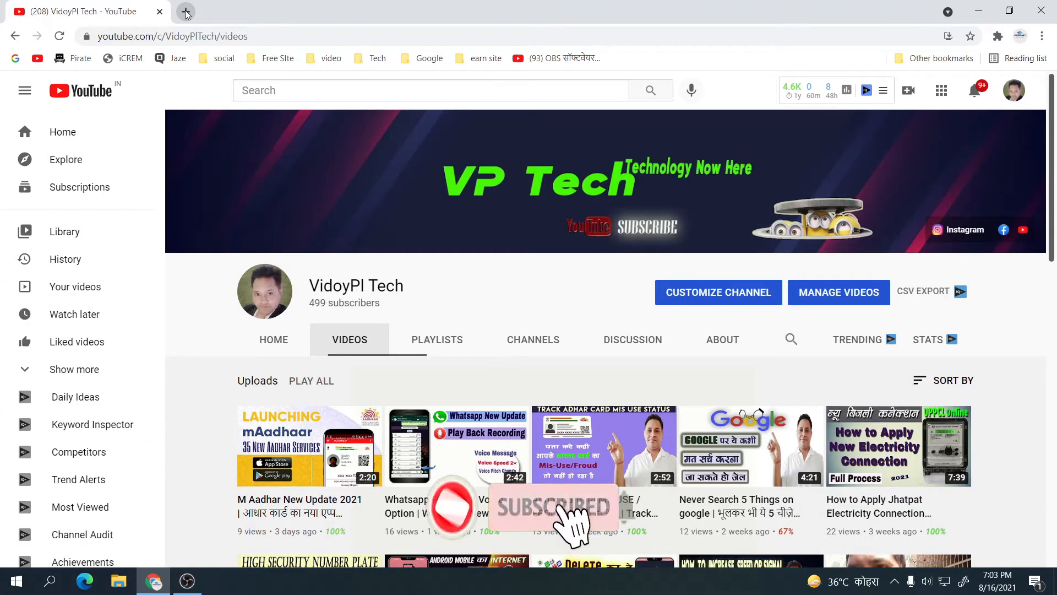
pyautogui.click(186, 12)
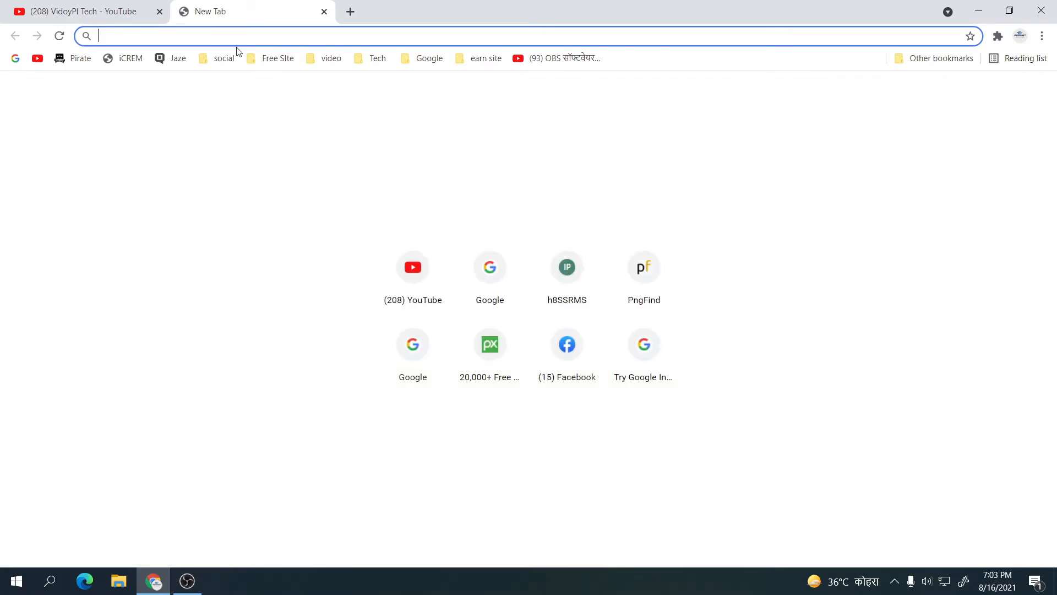
# - Load 192.168.0.1 and sign in to the router admin with its username and password
pyautogui.write('192.168.0.1')
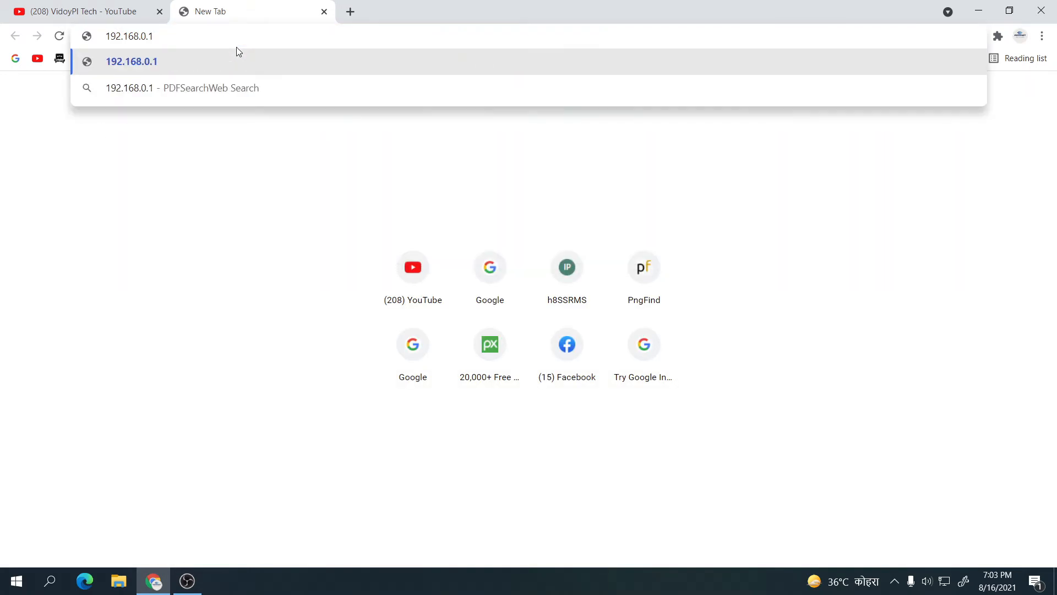
pyautogui.press('Return')
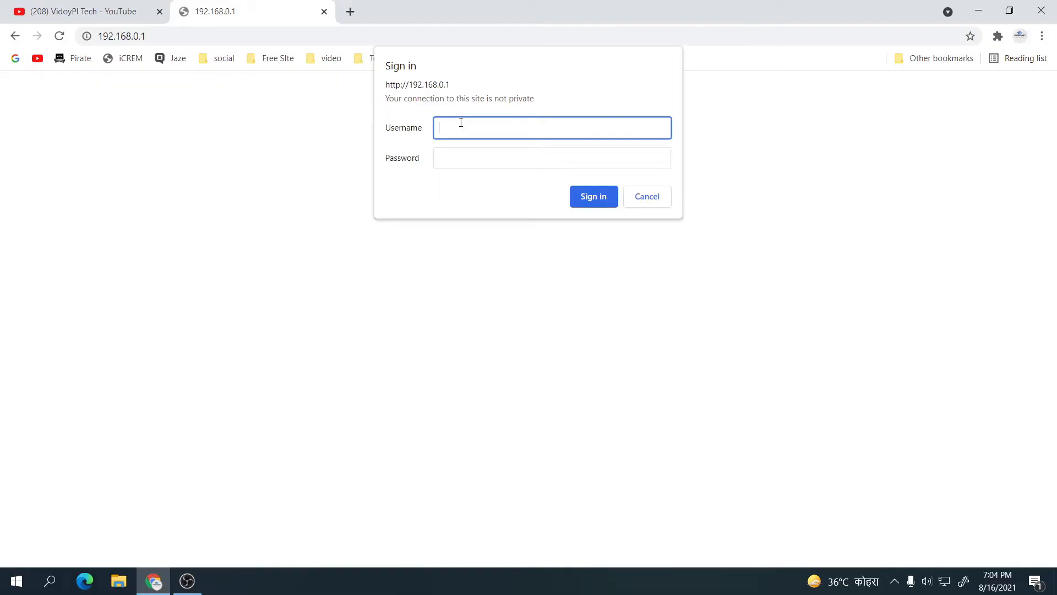
pyautogui.write('admin')
pyautogui.write('admin')
pyautogui.press('Tab')
pyautogui.write('admin')
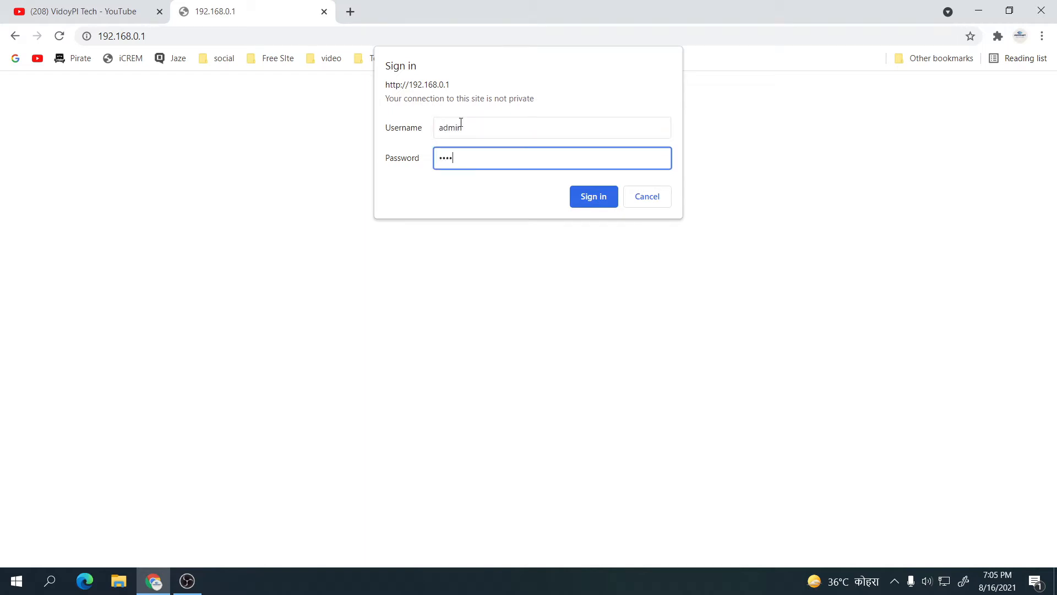
pyautogui.press('Return')
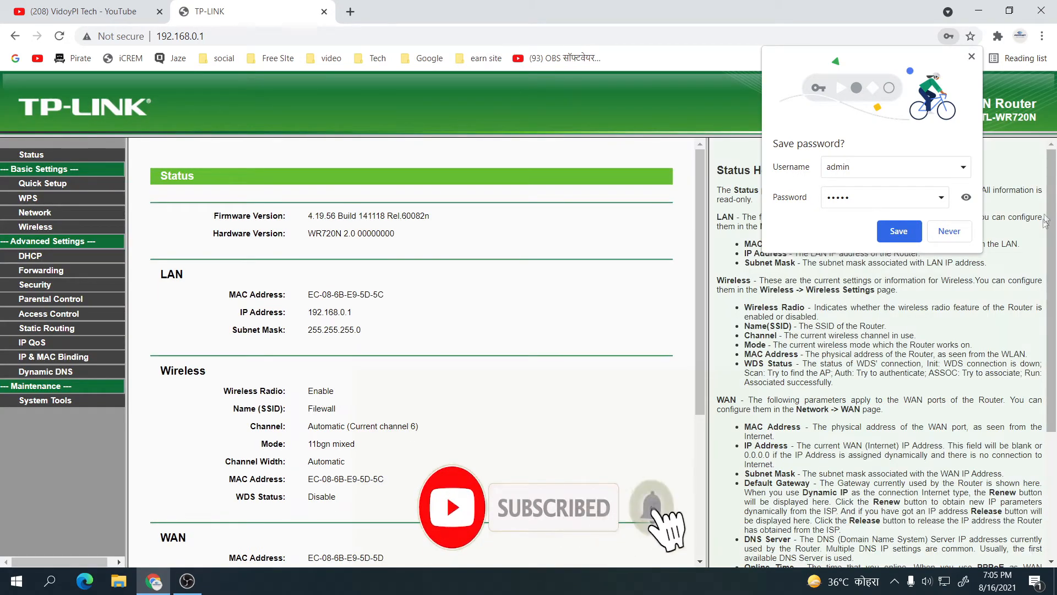
# - Choose Never on Chrome's offer to save the router password
pyautogui.click(942, 232)
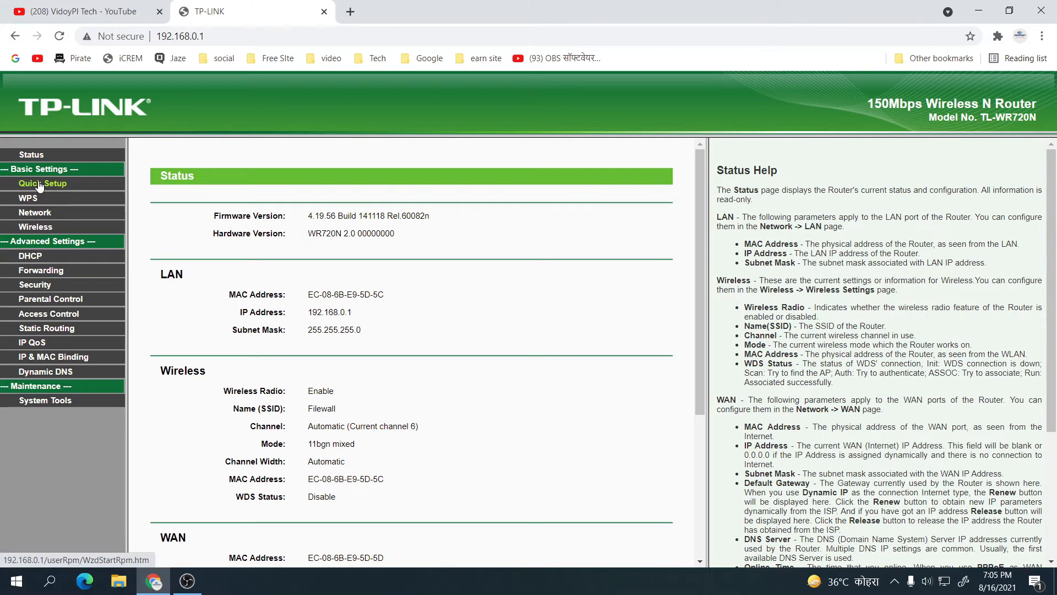
# - Open the Network > WAN page and expand the WAN Connection Type list
pyautogui.click(38, 216)
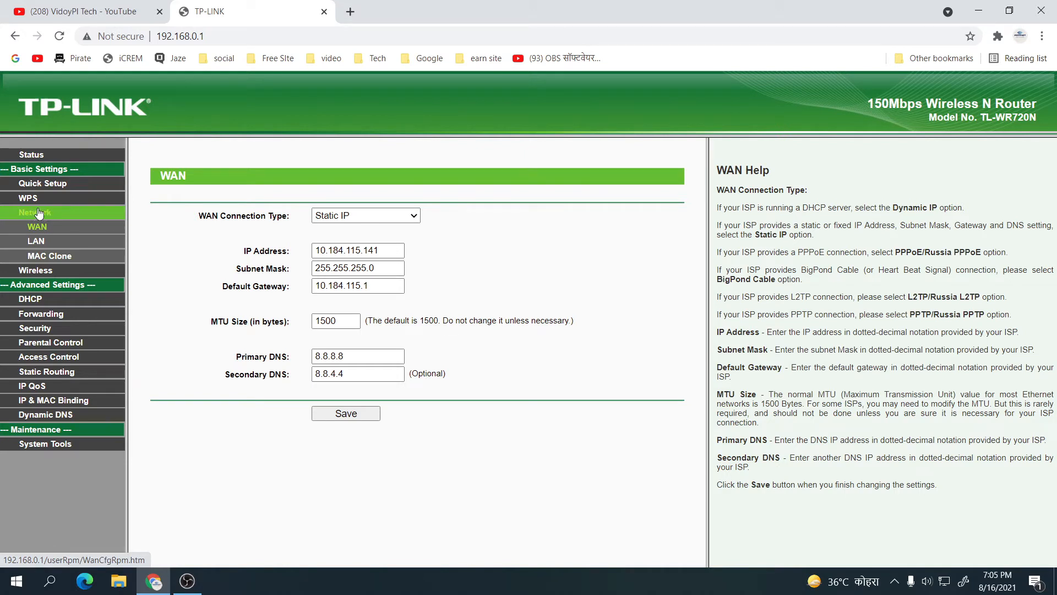
pyautogui.click(414, 221)
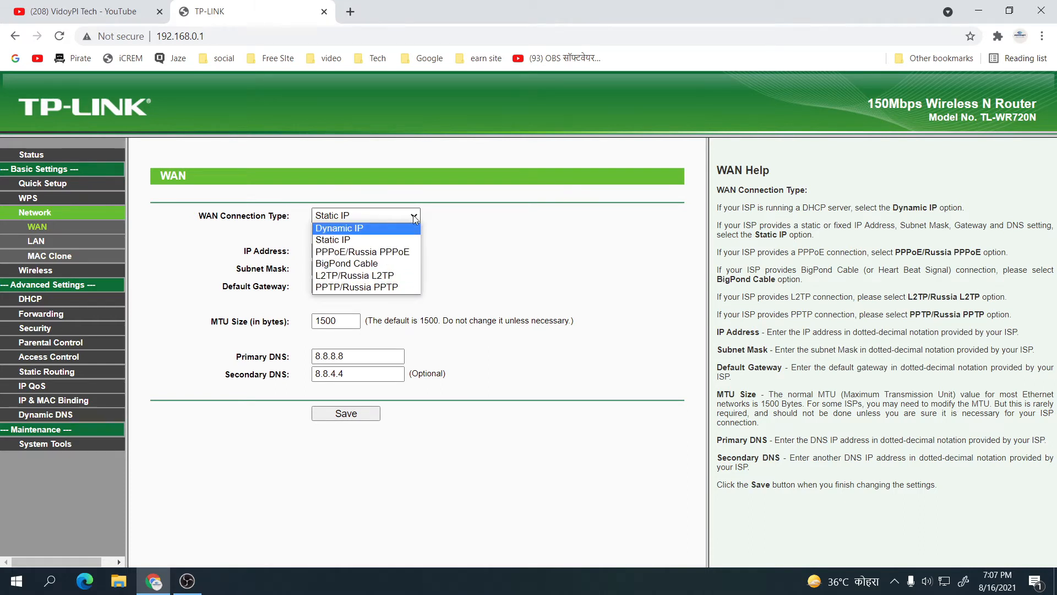
# - Leave the WAN connection type on Static IP and go to the Wireless section
pyautogui.click(362, 239)
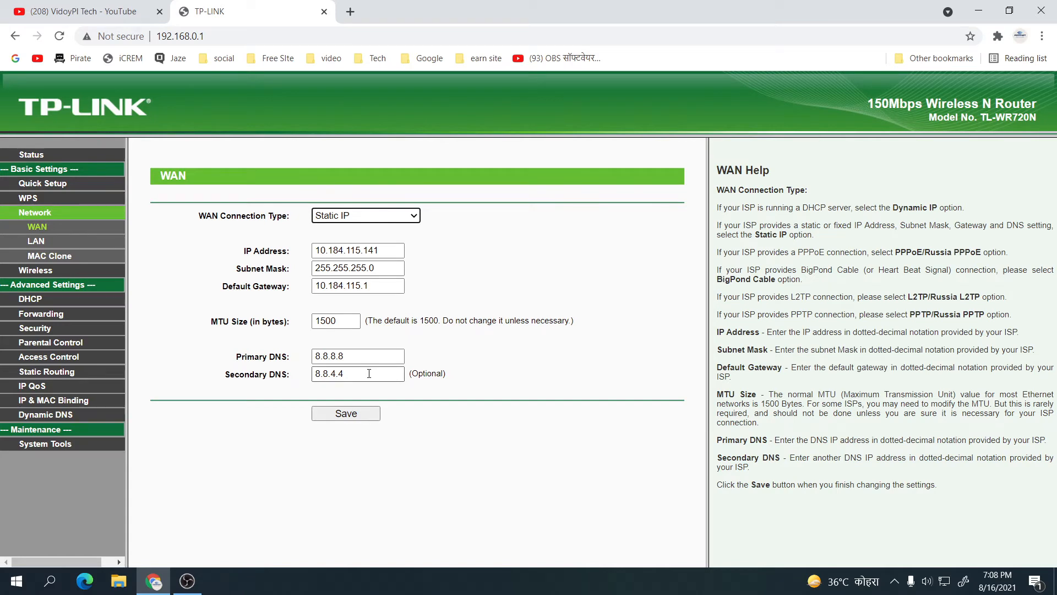
pyautogui.click(348, 414)
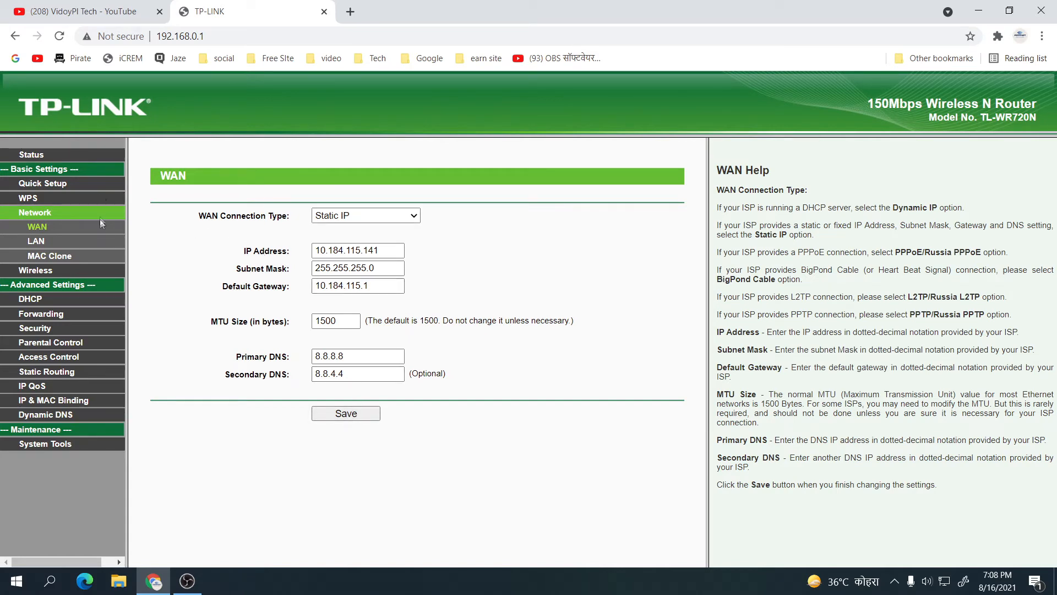
pyautogui.click(39, 271)
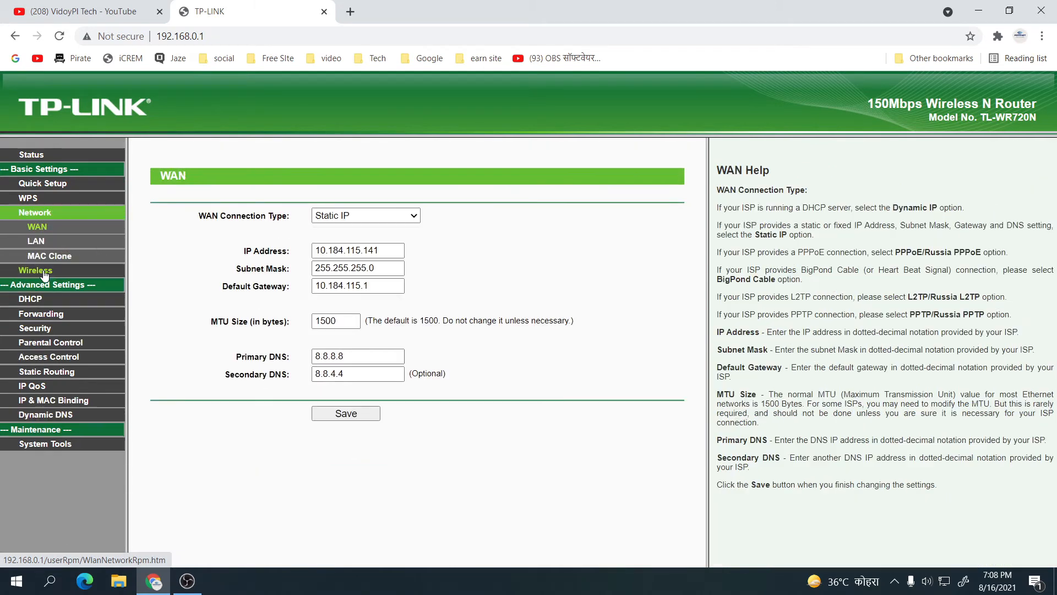
# - Go through Wireless Settings to the Wireless Security page for the Filewall network
pyautogui.click(38, 272)
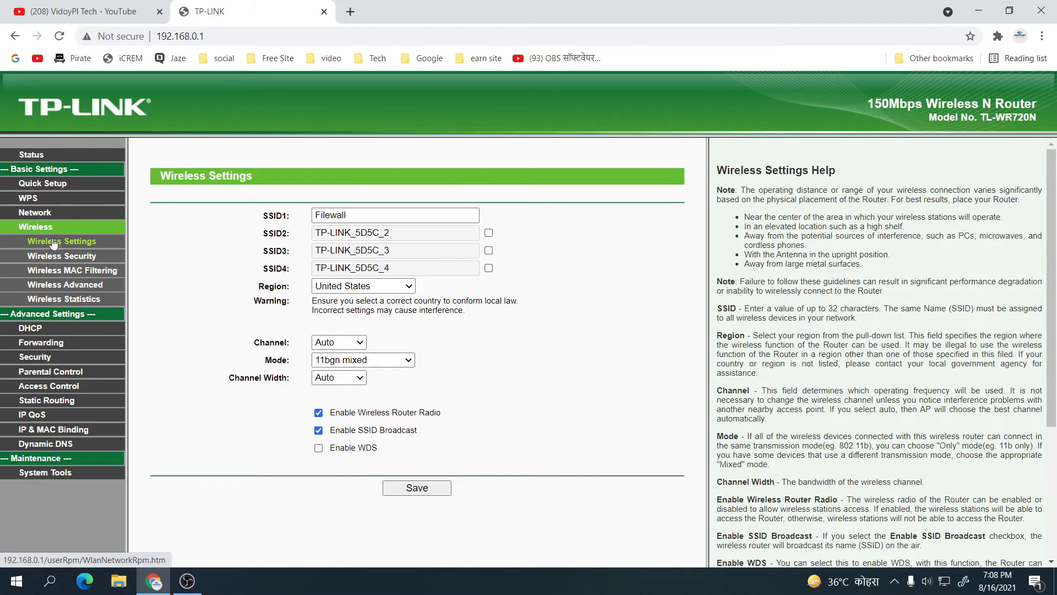
pyautogui.click(77, 243)
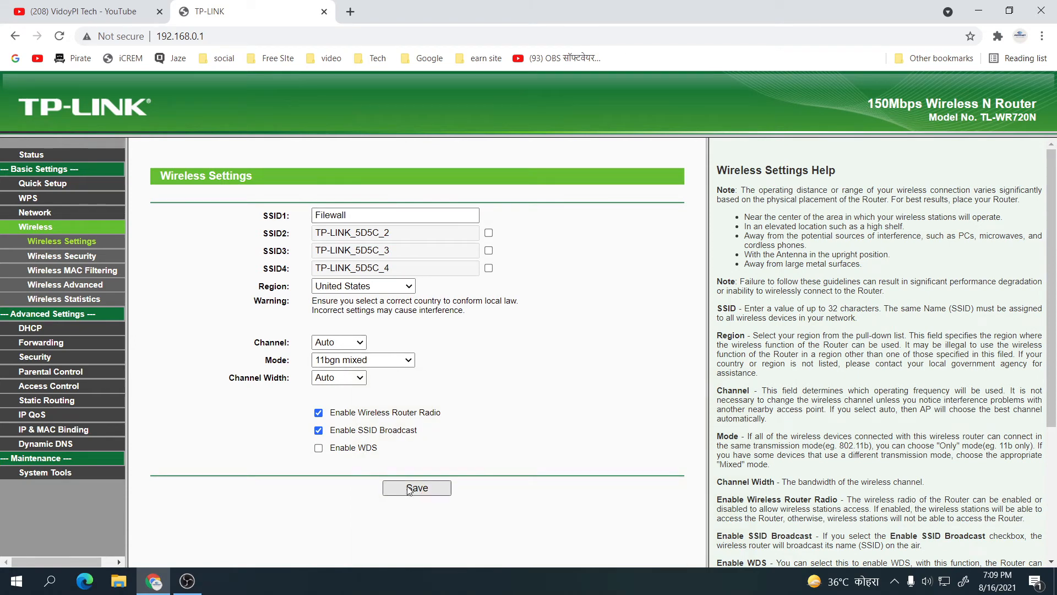
pyautogui.click(68, 257)
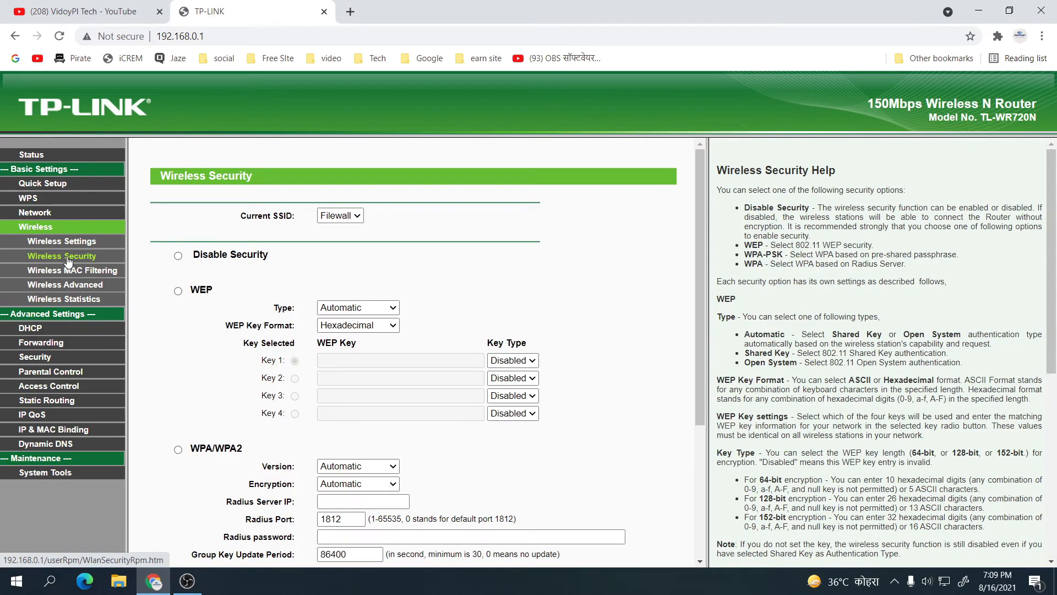
# - Scroll to the WPA-PSK/WPA2-PSK section showing WPA2-PSK with TKIP encryption
pyautogui.scroll(-1, 250, 313)
pyautogui.scroll(1, 250, 313)
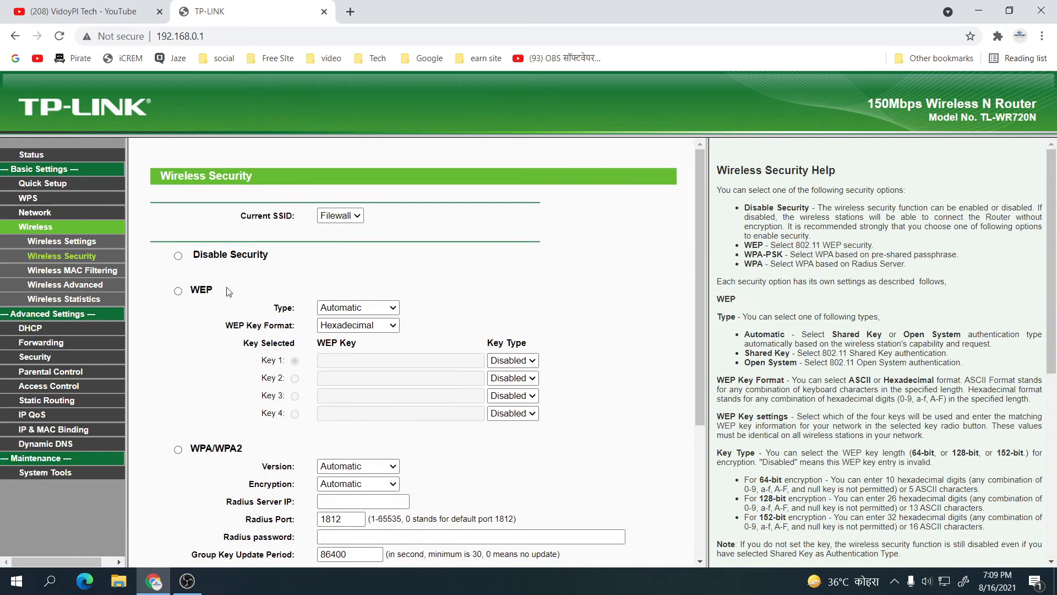
pyautogui.scroll(-1, 225, 259)
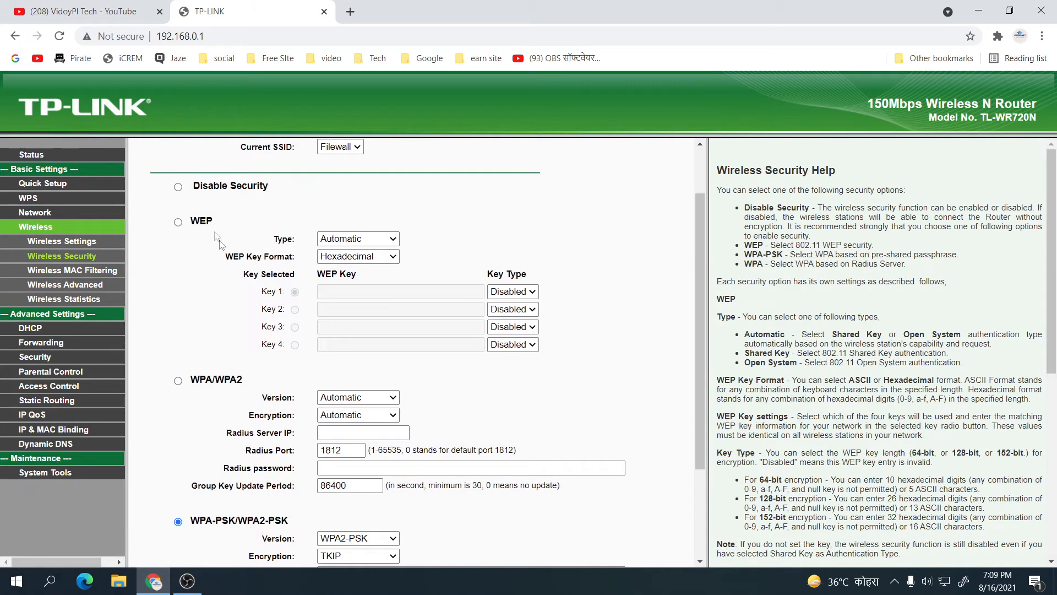
pyautogui.scroll(-1, 207, 434)
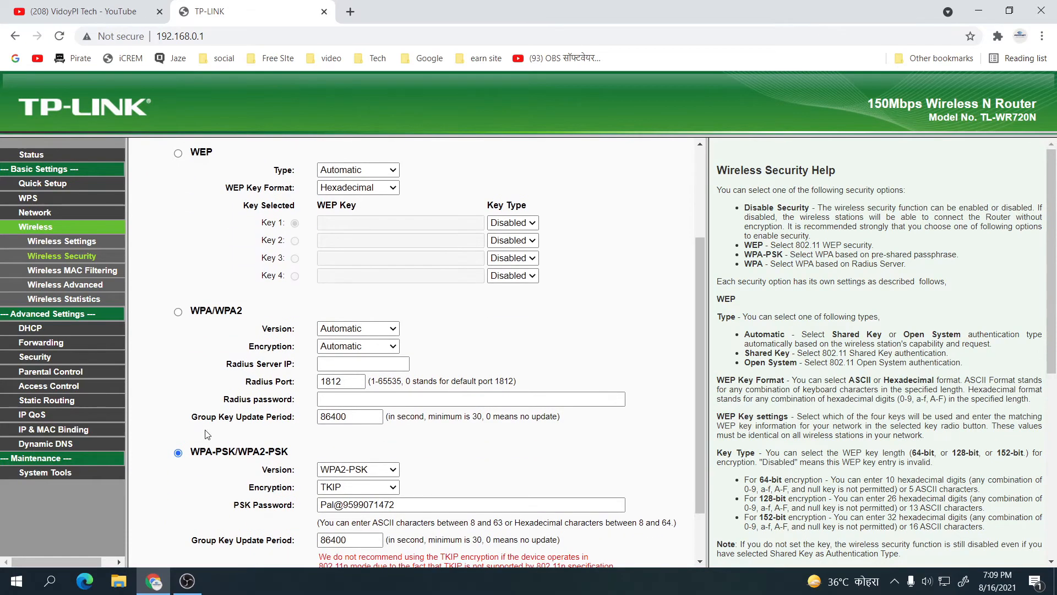
pyautogui.scroll(1, 208, 407)
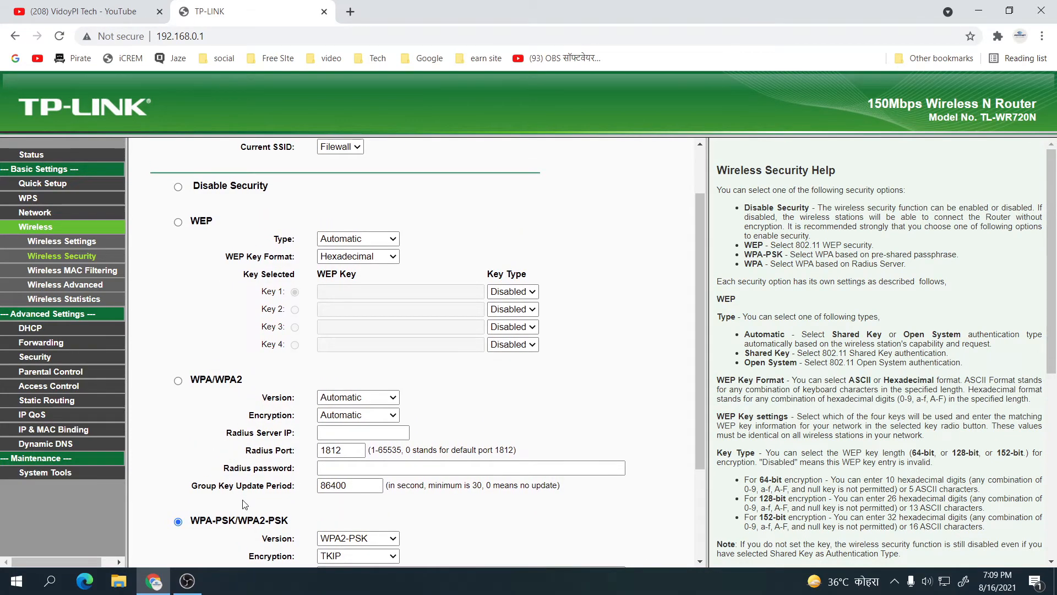
pyautogui.scroll(-1, 237, 457)
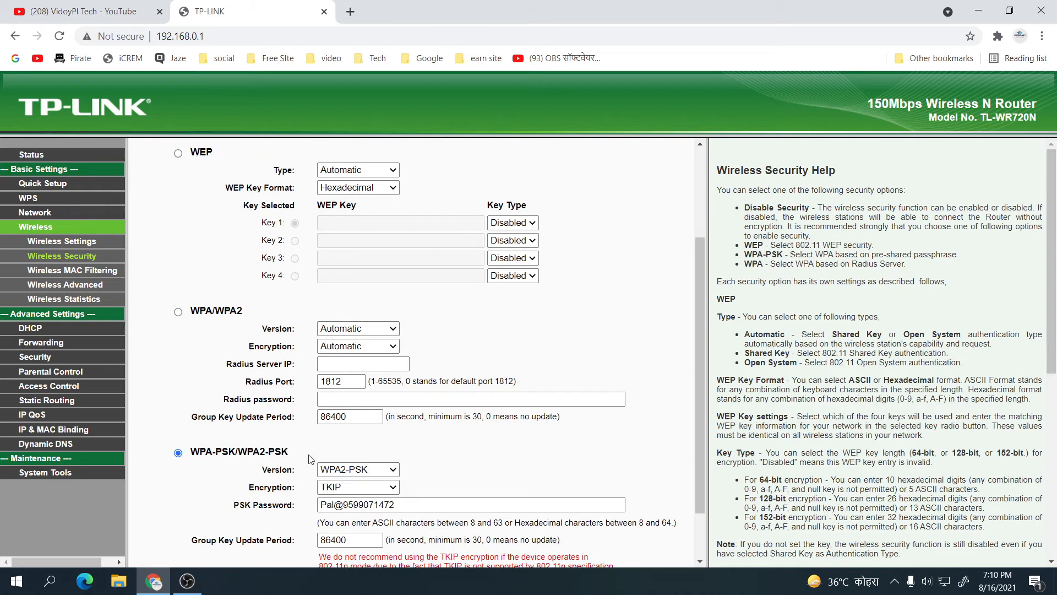
pyautogui.click(393, 489)
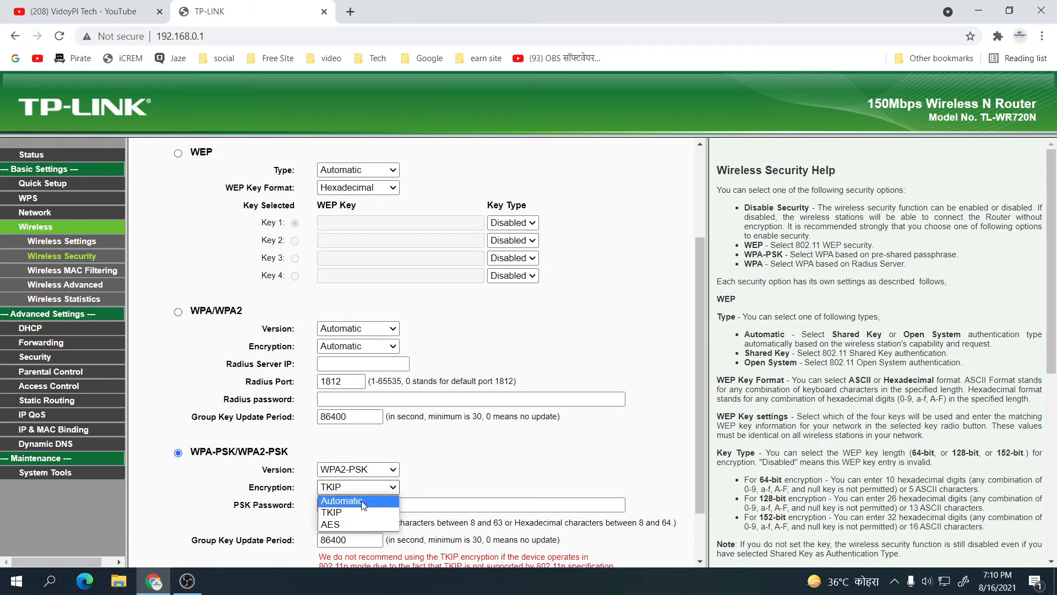
pyautogui.click(394, 489)
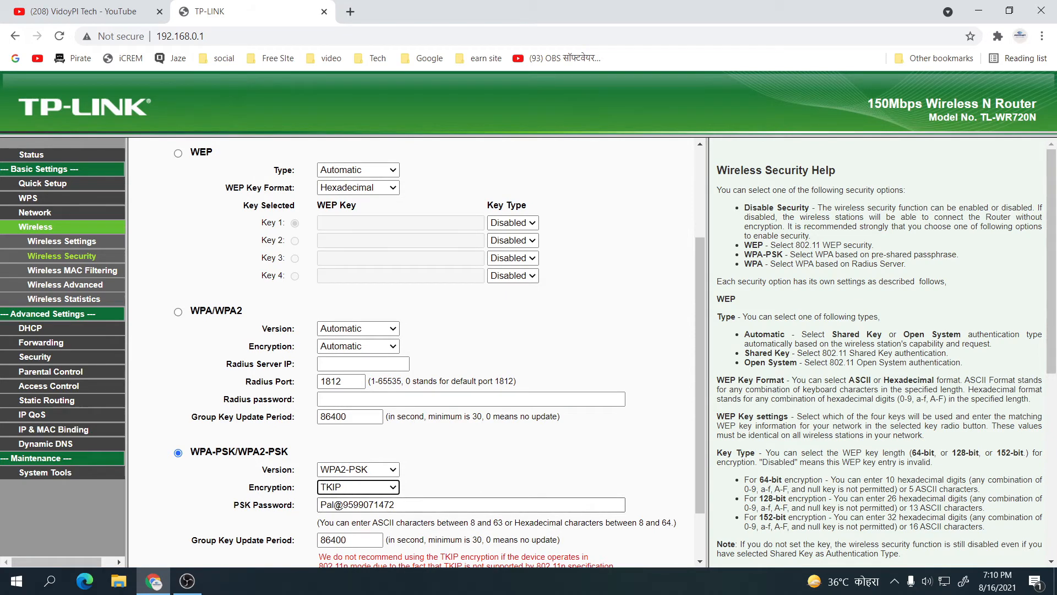
pyautogui.scroll(-2, 392, 504)
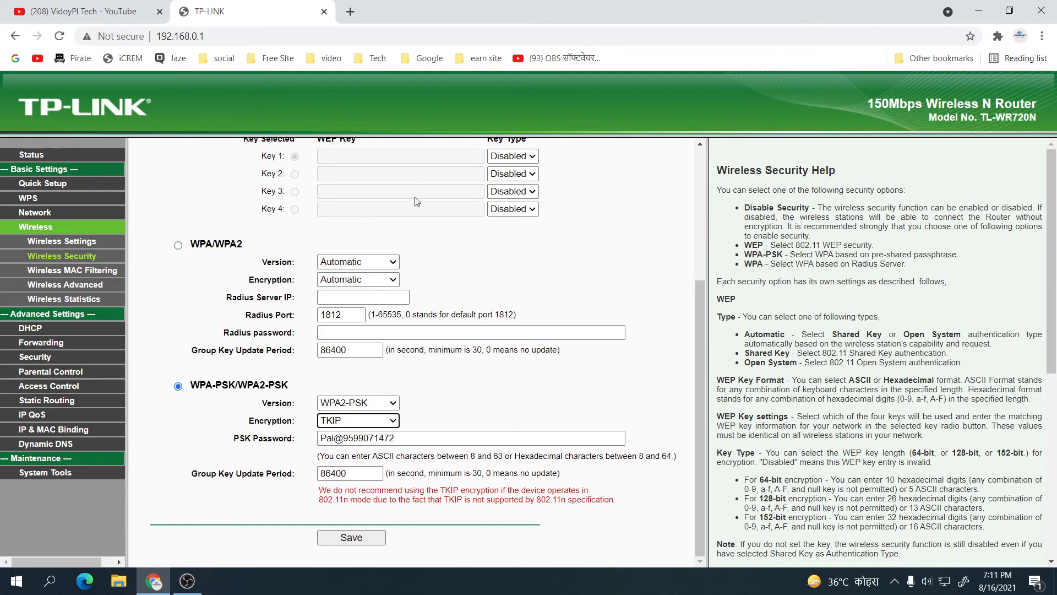
pyautogui.scroll(2, 445, 322)
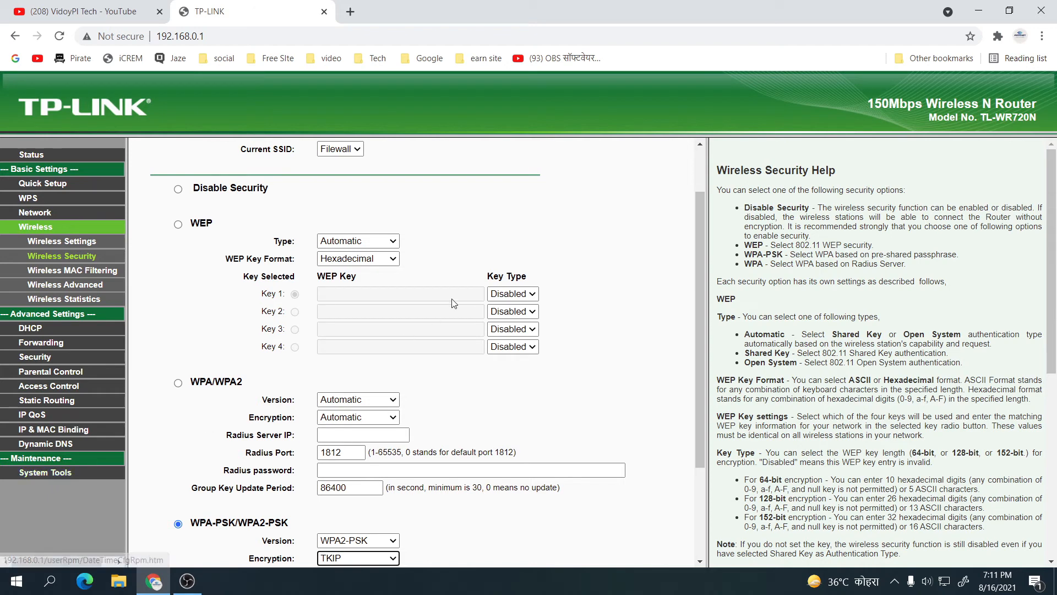
pyautogui.scroll(1, 582, 265)
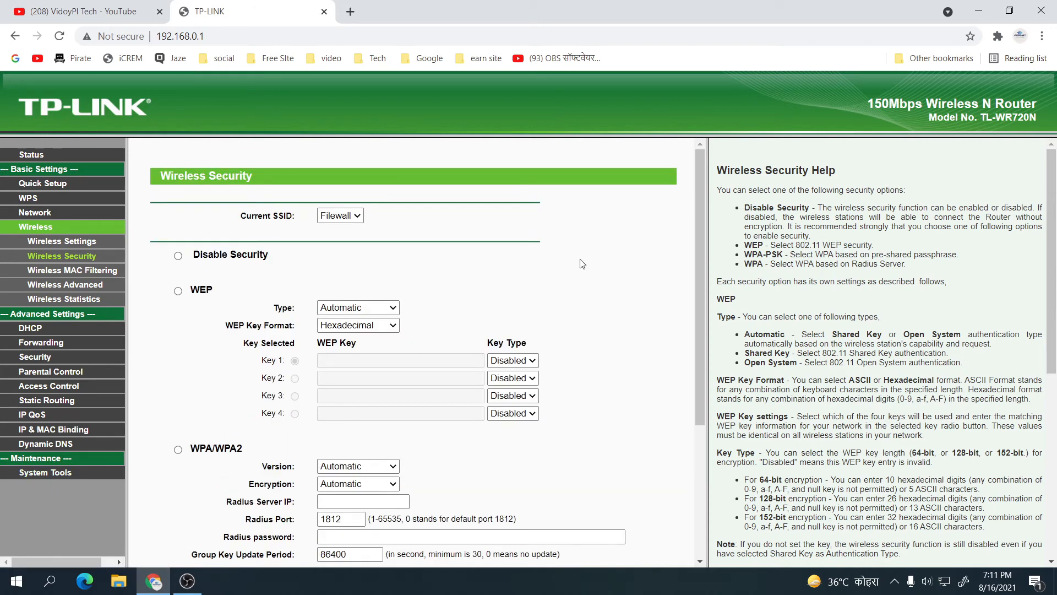